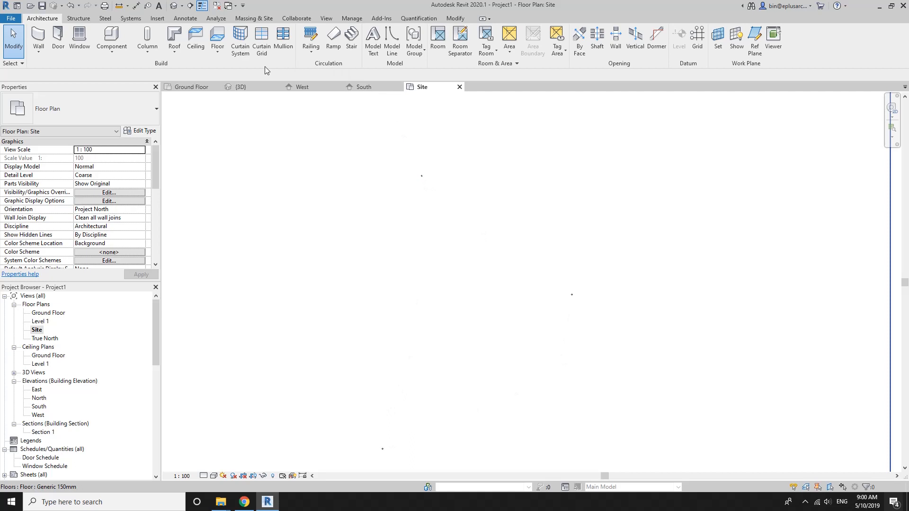
# Step: Begin a sketched Plain compound ceiling and draw its first boundary line from the uppermost column to the lowest column in the Site plan
pyautogui.click(197, 40)
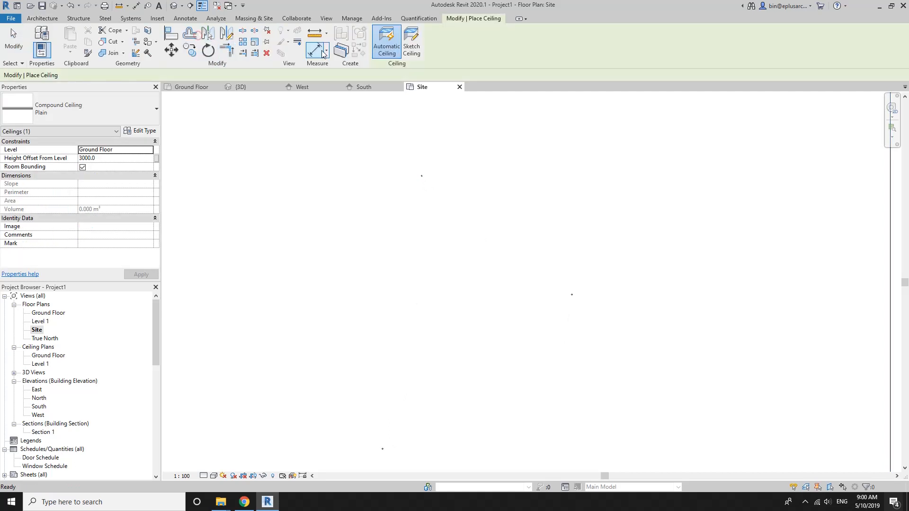
pyautogui.click(412, 42)
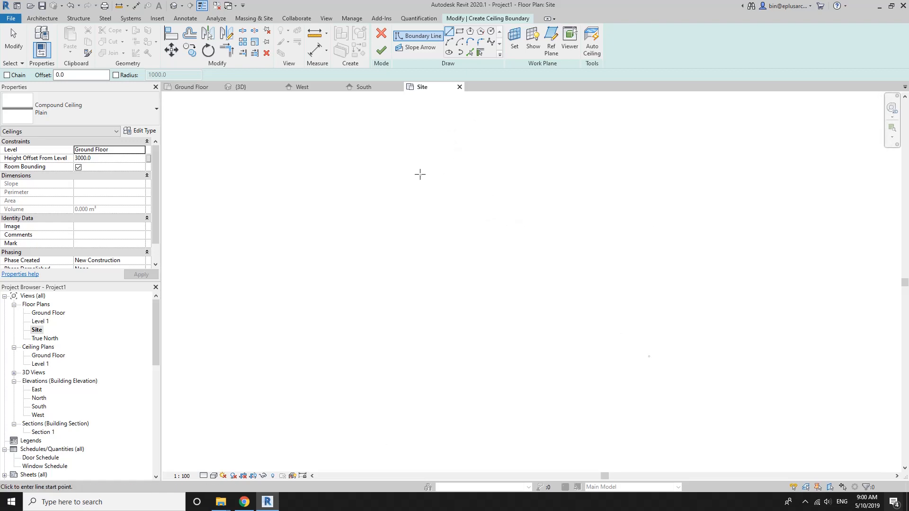
pyautogui.click(421, 177)
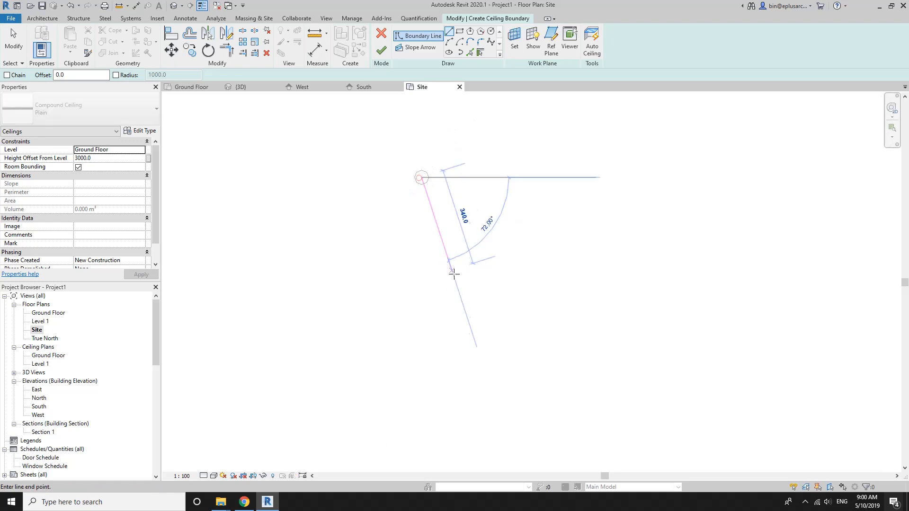
pyautogui.scroll(-2, 452, 282)
pyautogui.scroll(5, 421, 325)
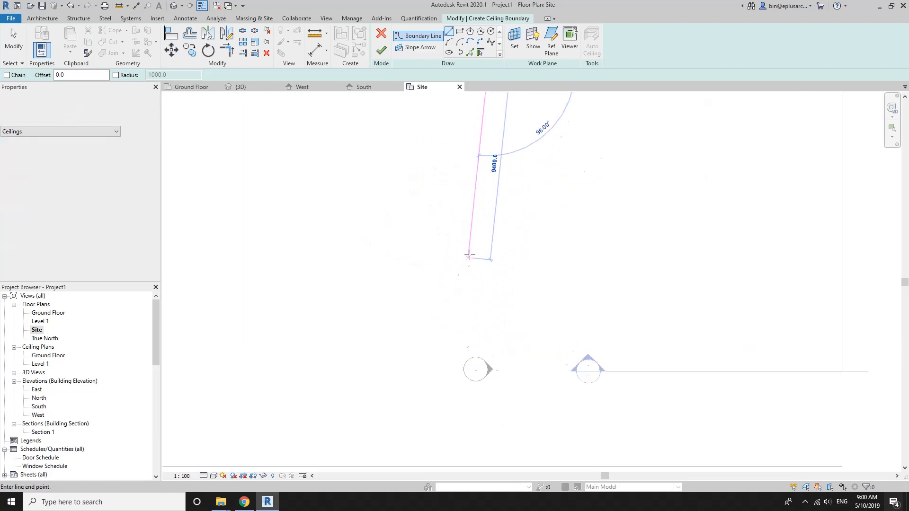
pyautogui.click(455, 282)
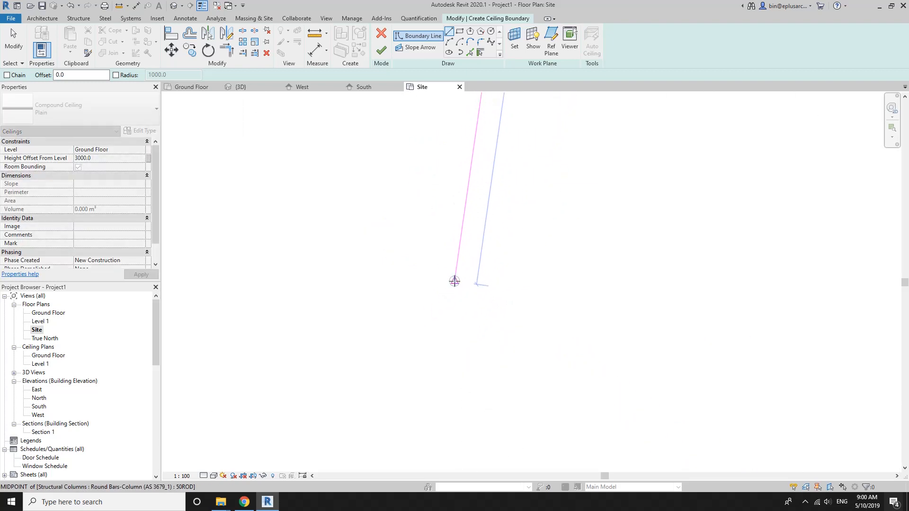
pyautogui.moveTo(458, 290); pyautogui.dragTo(468, 342, button='middle')
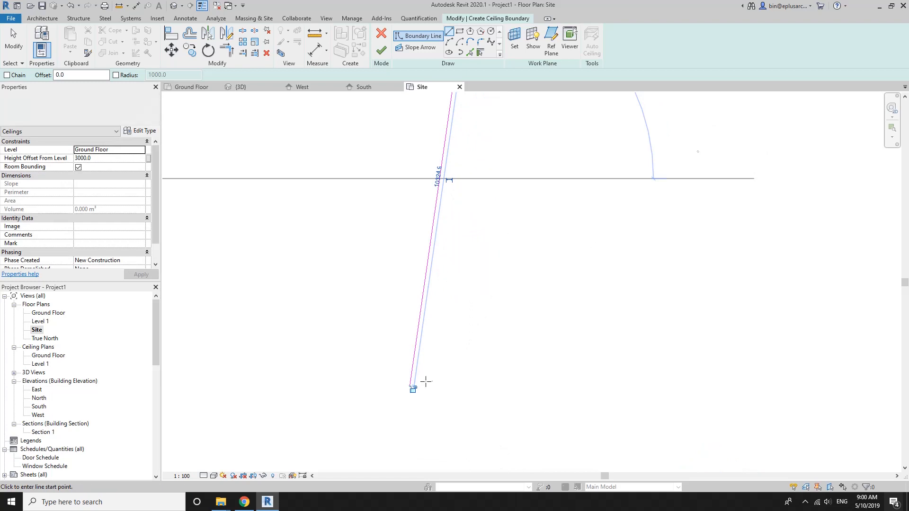
pyautogui.scroll(2, 413, 389)
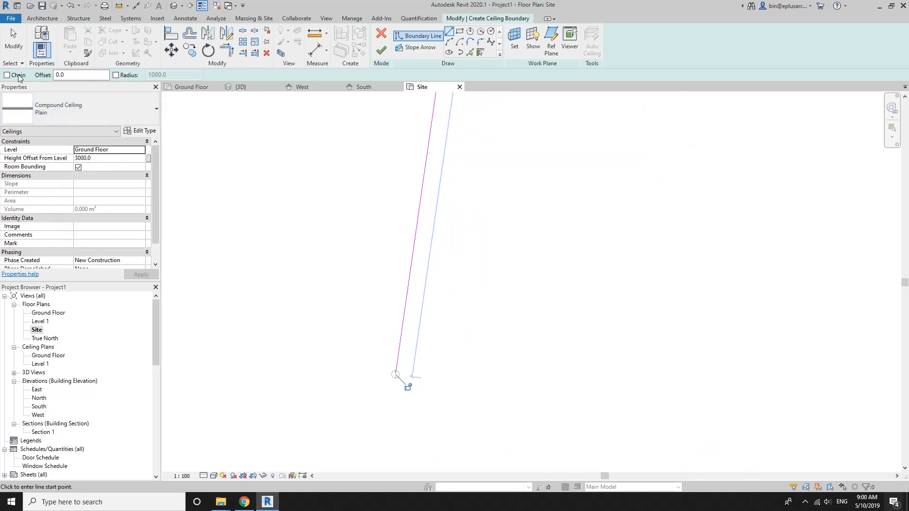
# Step: Enable chained lines, draw the other two boundary edges through the third column back to the first, and finish the triangular ceiling
pyautogui.click(395, 376)
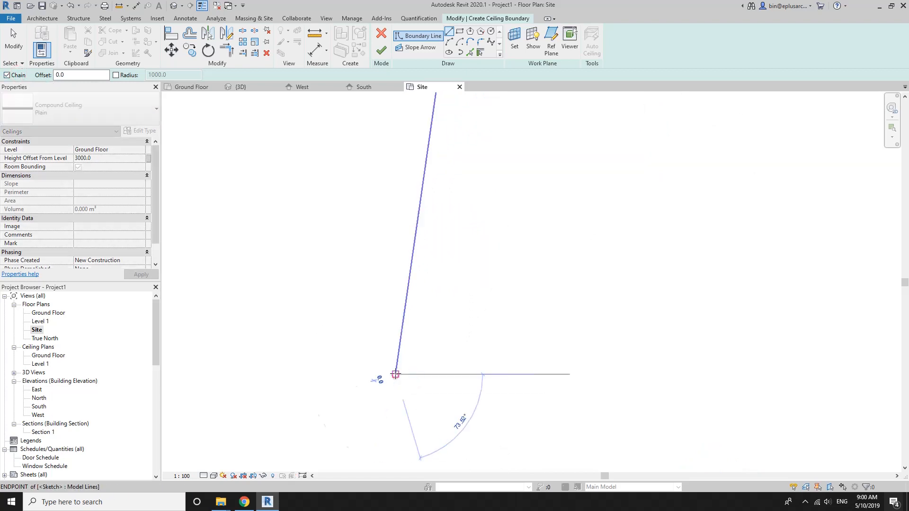
pyautogui.scroll(-2, 455, 322)
pyautogui.moveTo(489, 279); pyautogui.dragTo(393, 386, button='middle')
pyautogui.scroll(3, 589, 227)
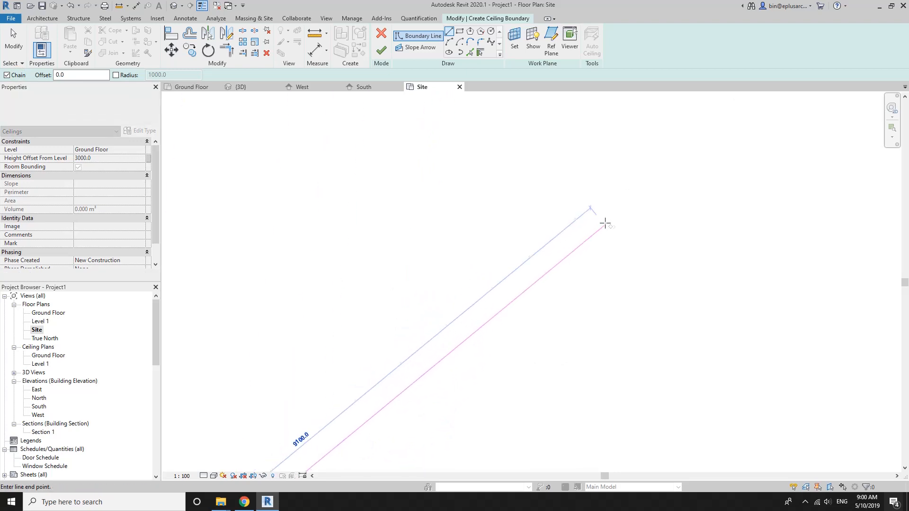
pyautogui.click(623, 235)
pyautogui.scroll(-8, 473, 265)
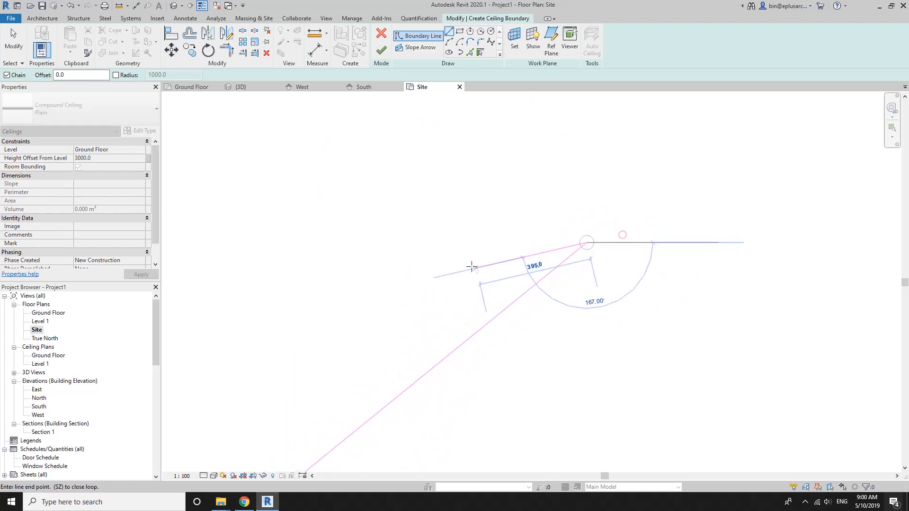
pyautogui.moveTo(357, 130); pyautogui.dragTo(464, 290, button='middle')
pyautogui.scroll(2, 367, 223)
pyautogui.moveTo(353, 232)
pyautogui.mouseDown(button='middle')
pyautogui.moveTo(376, 254)
pyautogui.moveTo(406, 244)
pyautogui.moveTo(412, 191)
pyautogui.mouseUp(button='middle')
pyautogui.click(382, 268)
pyautogui.click(381, 50)
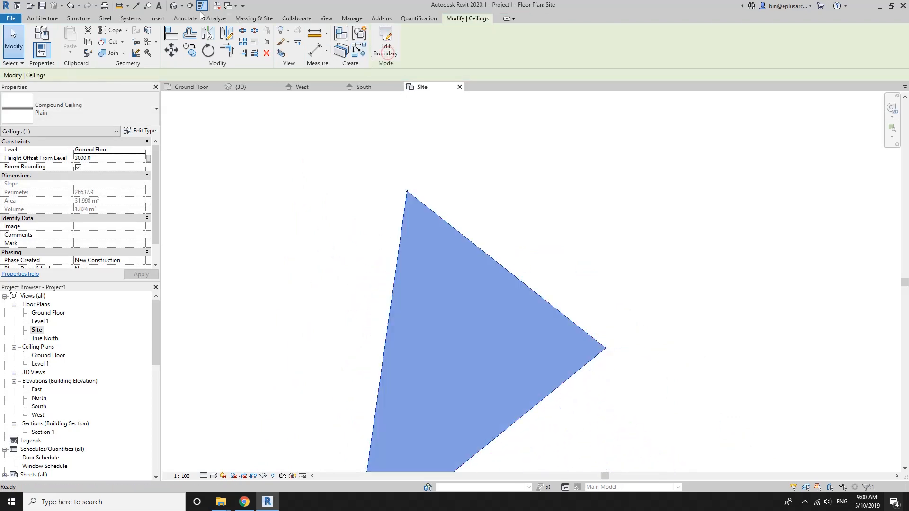
# Step: Open the default 3D view and orbit to see the triangular ceiling and its three columns from the front
pyautogui.click(175, 6)
pyautogui.keyDown('shift'); pyautogui.moveTo(532, 268); pyautogui.dragTo(602, 365, button='middle'); pyautogui.keyUp('shift')
pyautogui.click(590, 362)
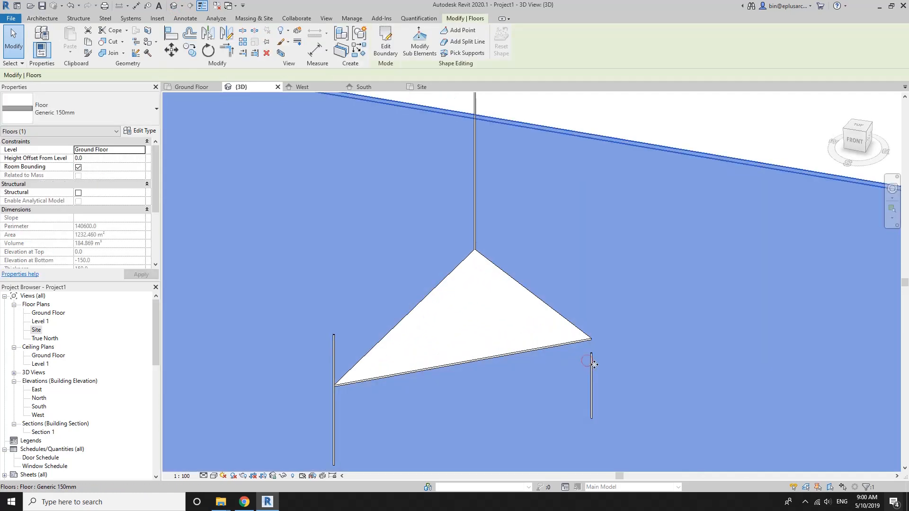
pyautogui.click(584, 365)
# Step: Set the triangular ceiling's height offset from level to 2500
pyautogui.click(464, 311)
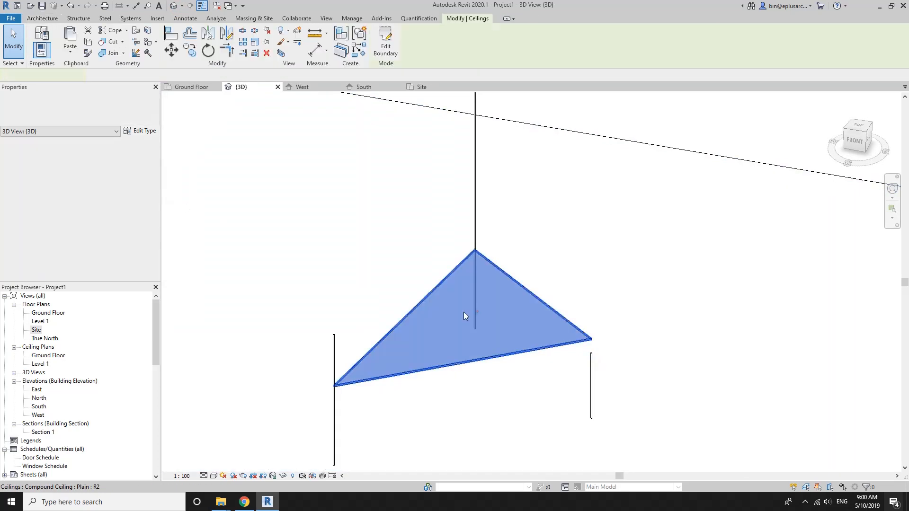
pyautogui.click(108, 158)
pyautogui.write('2500.0')
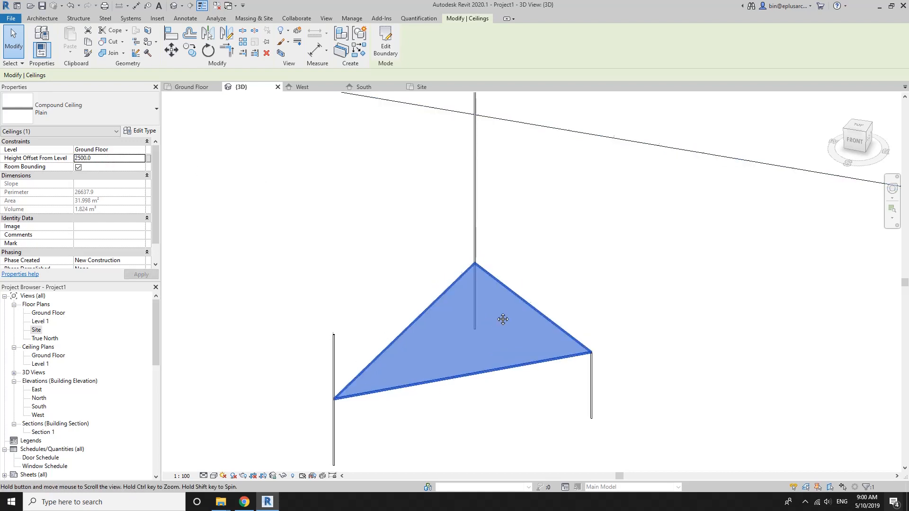
pyautogui.moveTo(503, 319); pyautogui.dragTo(504, 306, button='middle')
pyautogui.rightClick(443, 325)
pyautogui.click(396, 343)
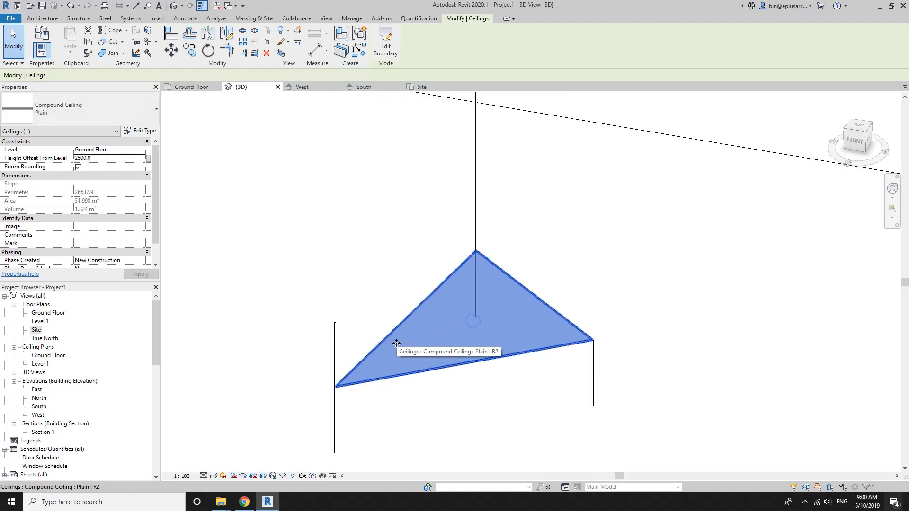
# Step: Check the middle-height column's top offset and set the triangular ceiling's height offset from level to 5000
pyautogui.click(334, 333)
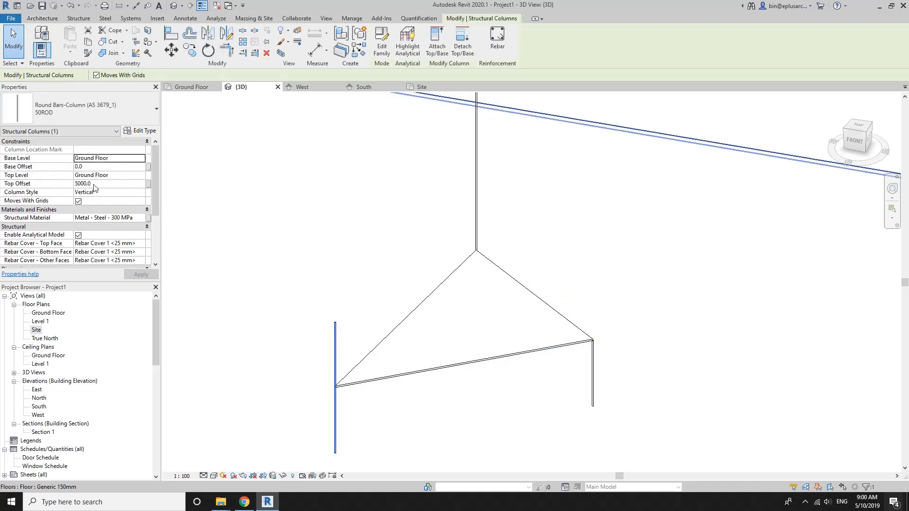
pyautogui.click(447, 313)
pyautogui.click(103, 159)
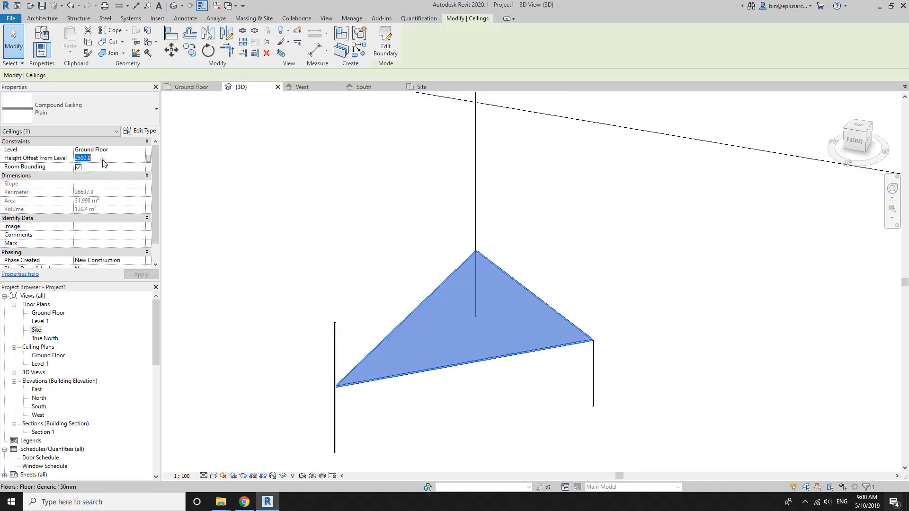
pyautogui.write('5000')
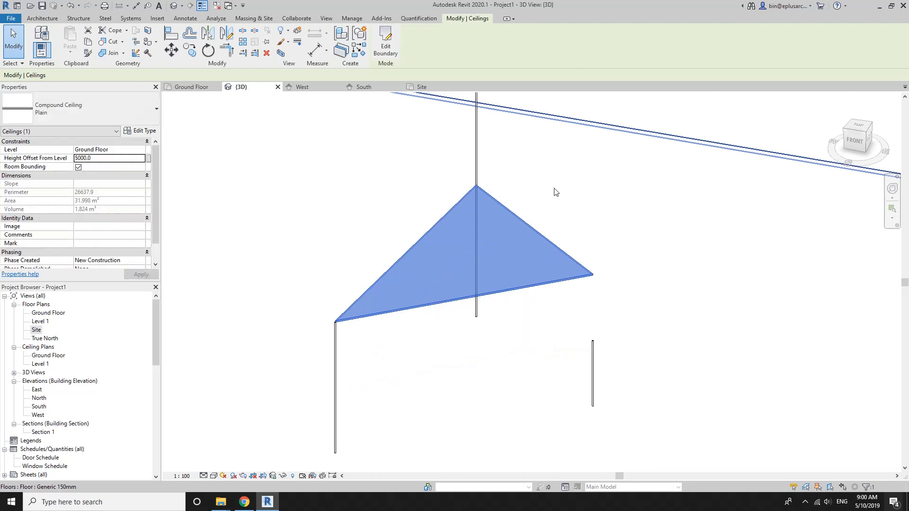
pyautogui.press('Escape')
# Step: Set the work plane by picking the ceiling's edge face that runs between the shortest and the tallest column
pyautogui.scroll(-1, 554, 189)
pyautogui.keyDown('shift'); pyautogui.moveTo(502, 240); pyautogui.dragTo(401, 233, button='middle'); pyautogui.keyUp('shift')
pyautogui.scroll(4, 488, 234)
pyautogui.click(516, 256)
pyautogui.moveTo(552, 219); pyautogui.dragTo(527, 298, button='middle')
pyautogui.scroll(2, 539, 294)
pyautogui.press('Escape')
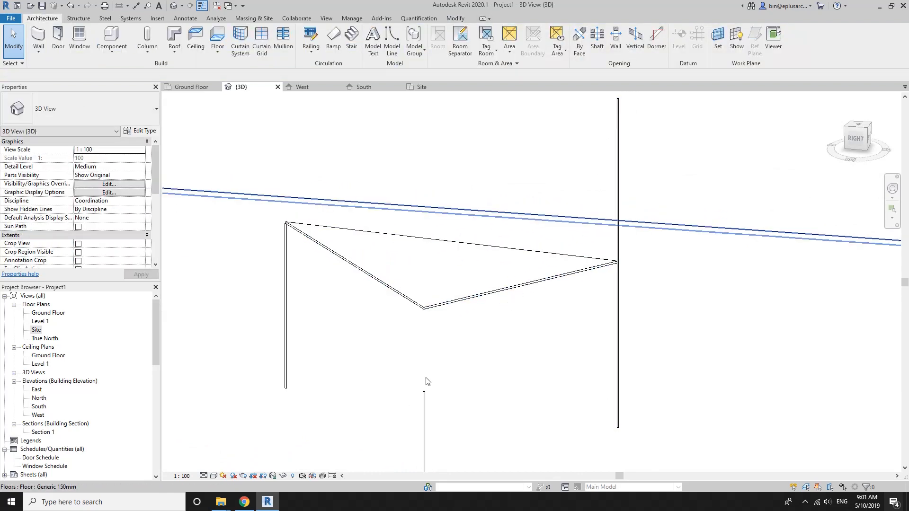
pyautogui.click(718, 38)
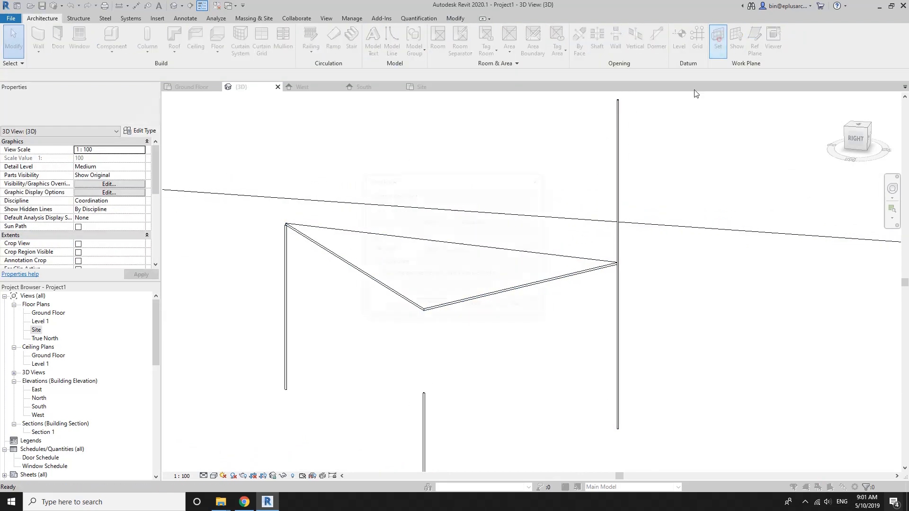
pyautogui.click(429, 306)
pyautogui.scroll(6, 435, 317)
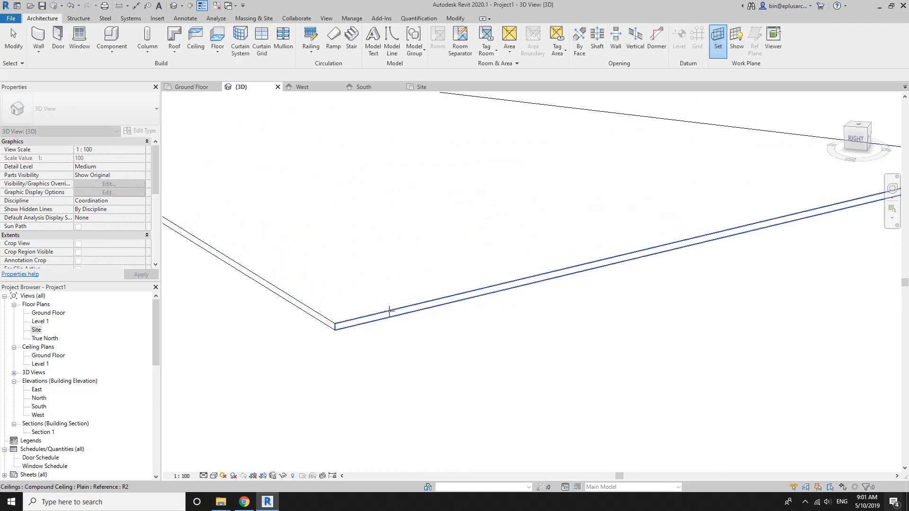
pyautogui.click(389, 311)
pyautogui.scroll(-5, 417, 315)
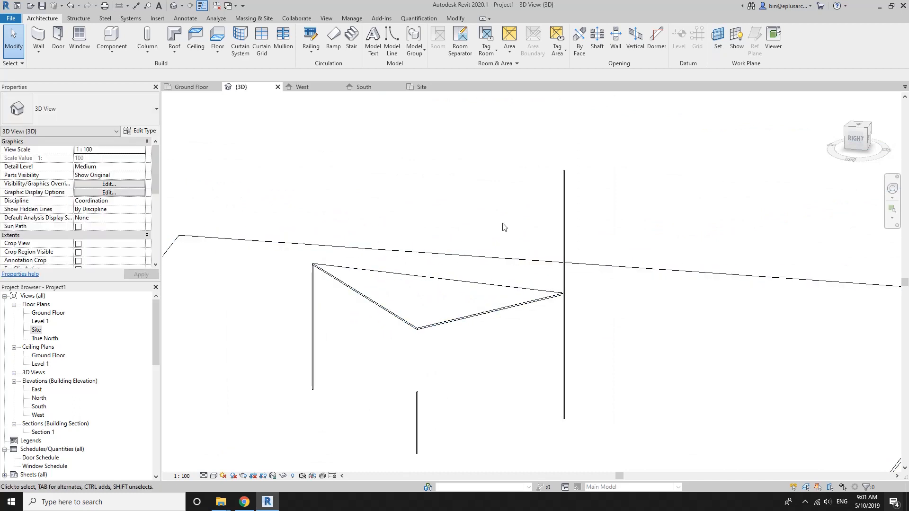
# Step: Draw a model line from the top of the tallest column down to the top of the shortest column
pyautogui.click(563, 169)
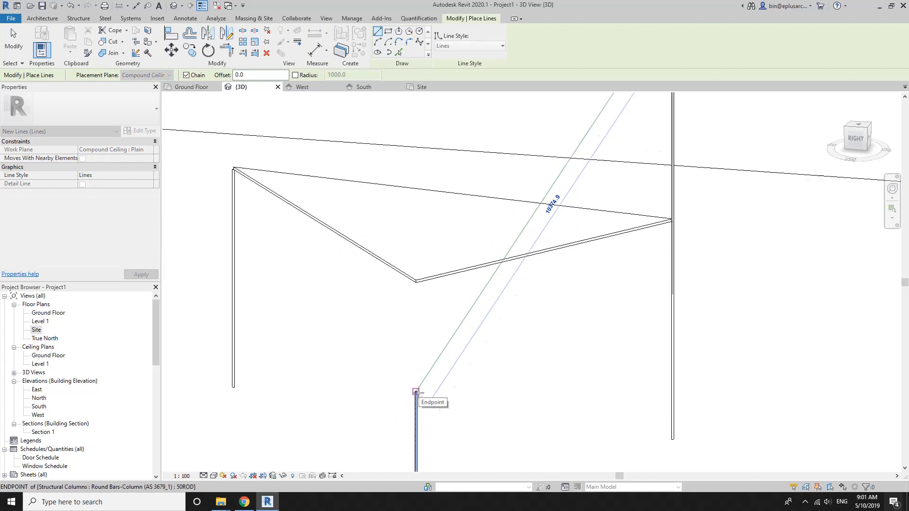
pyautogui.scroll(6, 417, 392)
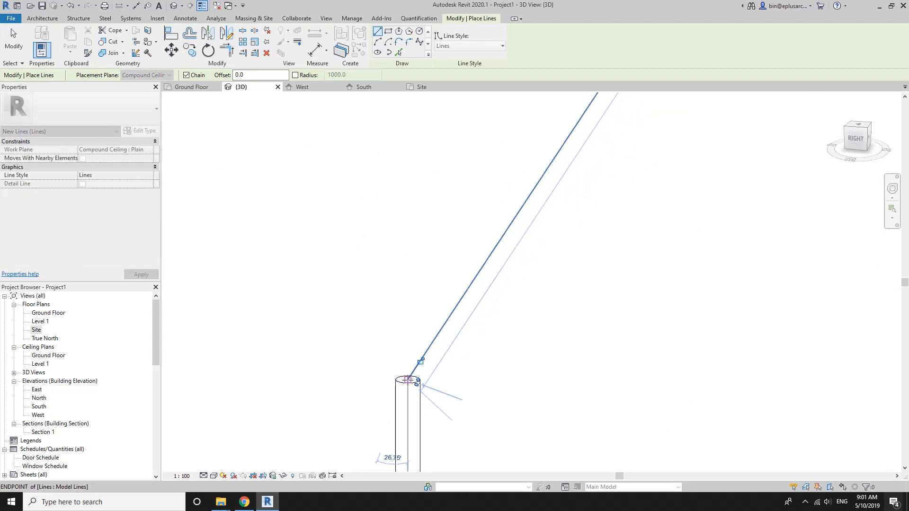
pyautogui.click(408, 380)
pyautogui.scroll(-7, 394, 364)
pyautogui.press('Escape')
pyautogui.press('Escape')
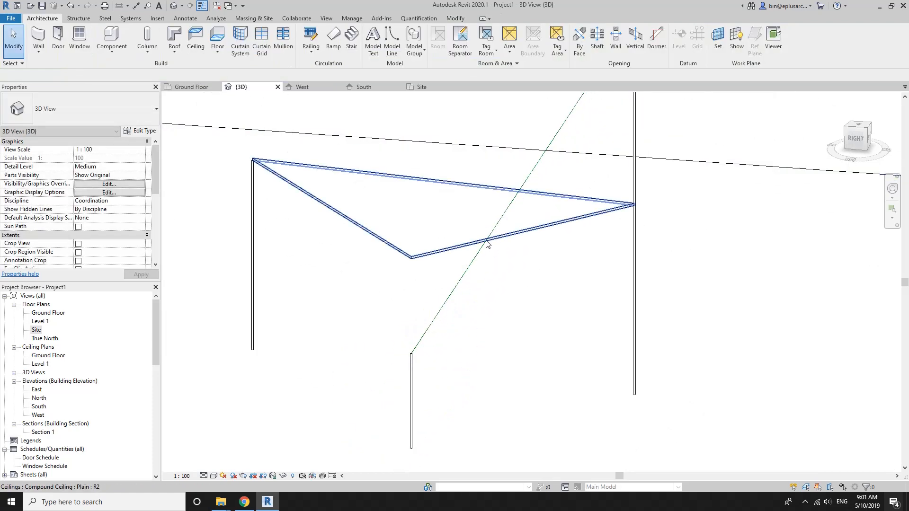
# Step: Draw a vertical model line about 57 mm long up the ceiling's edge face from where the diagonal line crosses its lower edge
pyautogui.keyDown('shift'); pyautogui.moveTo(487, 243); pyautogui.dragTo(446, 258, button='middle'); pyautogui.keyUp('shift')
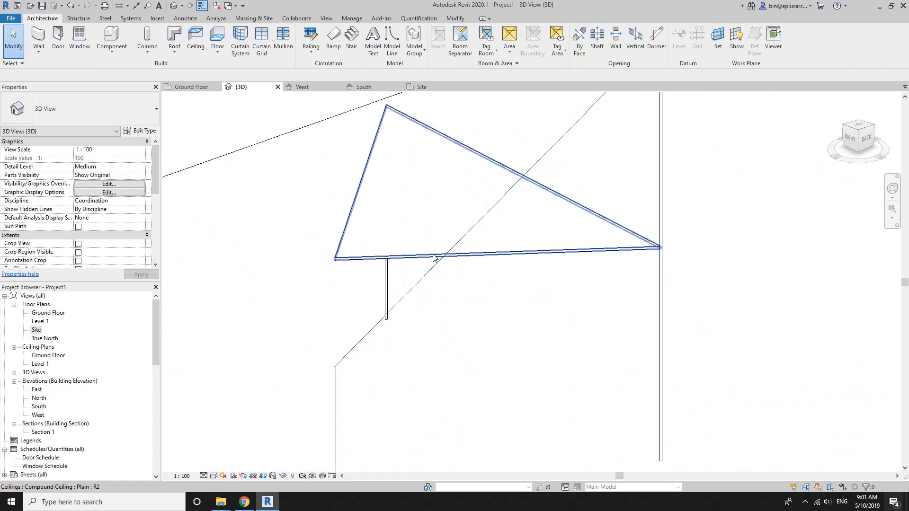
pyautogui.scroll(3, 434, 258)
pyautogui.scroll(-2, 442, 260)
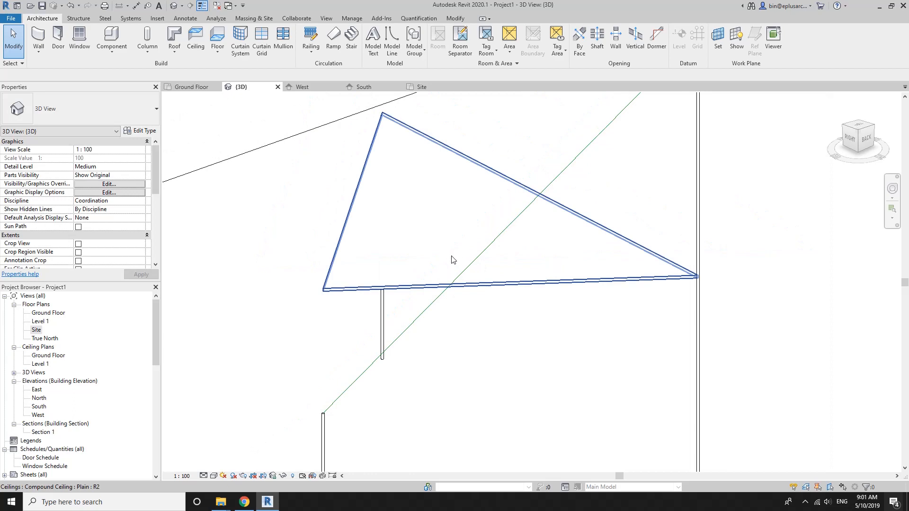
pyautogui.keyDown('shift'); pyautogui.moveTo(451, 258); pyautogui.dragTo(474, 268, button='middle'); pyautogui.keyUp('shift')
pyautogui.scroll(1, 461, 264)
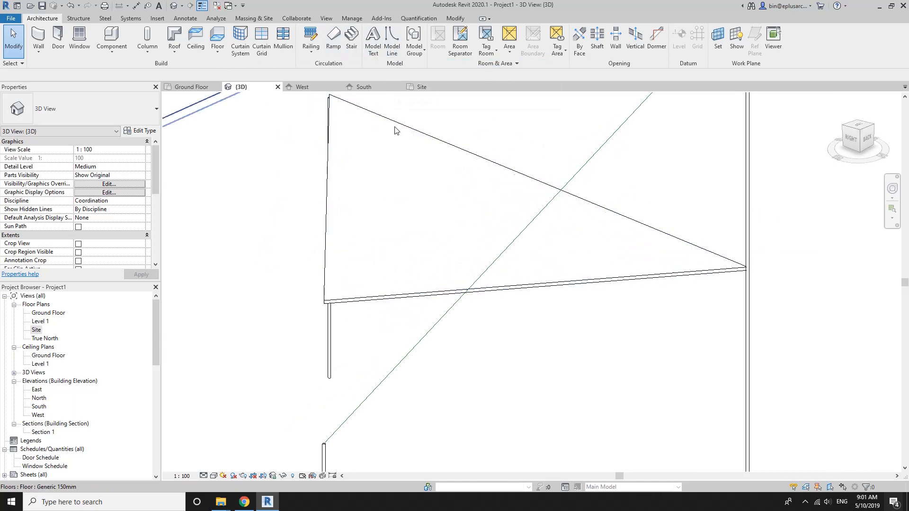
pyautogui.moveTo(395, 189); pyautogui.dragTo(396, 193, button='middle')
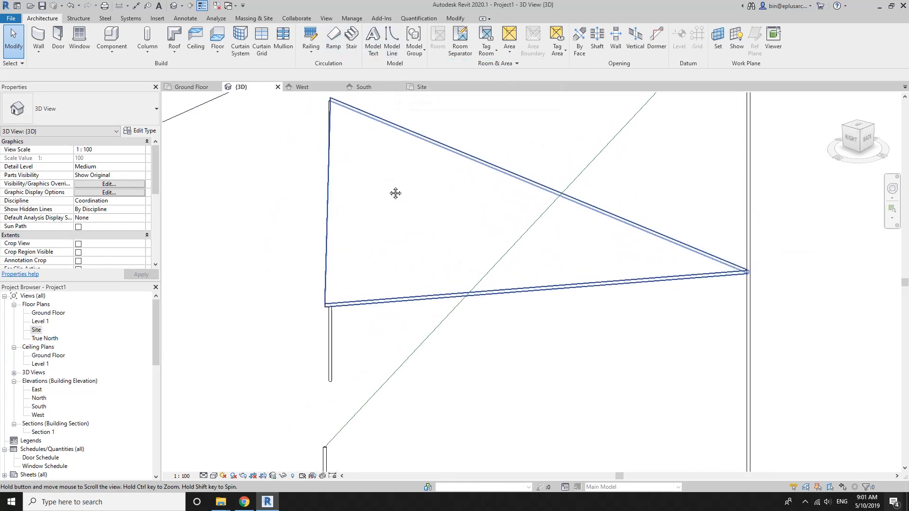
pyautogui.click(391, 42)
pyautogui.scroll(4, 470, 274)
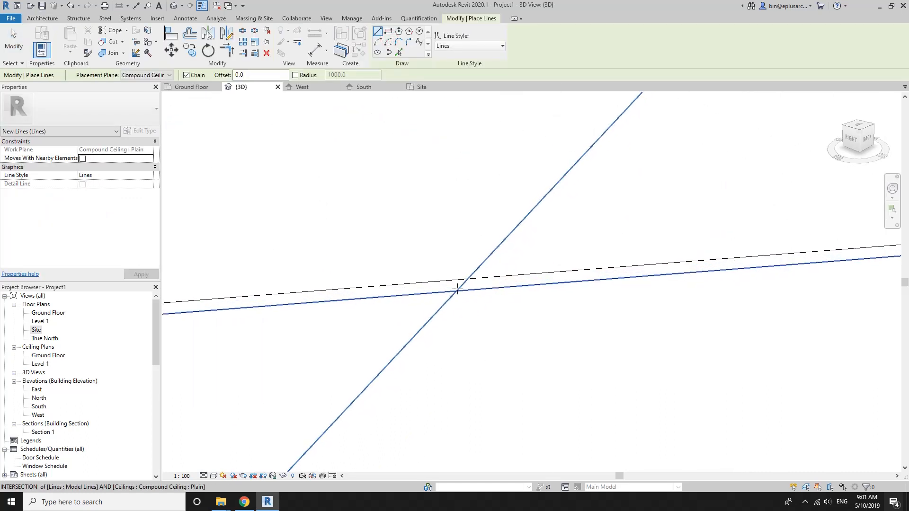
pyautogui.scroll(2, 462, 291)
pyautogui.click(457, 293)
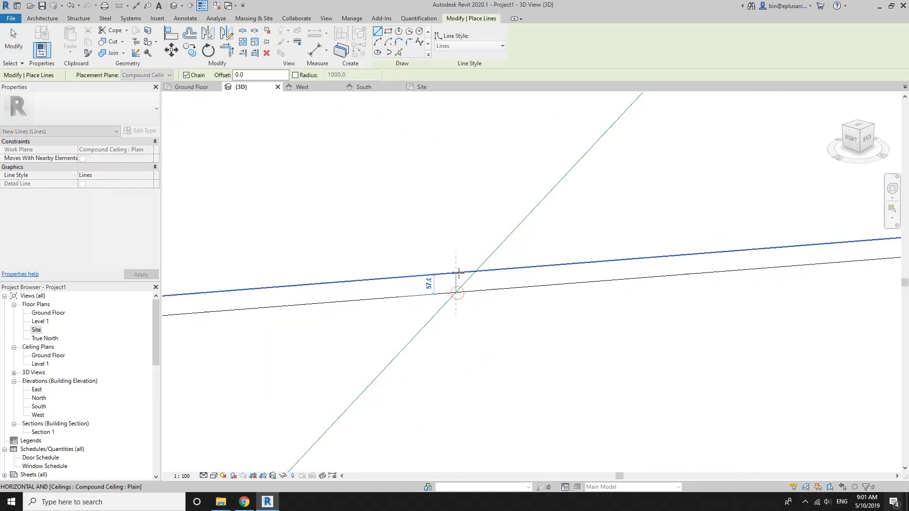
pyautogui.press('Escape')
pyautogui.press('Escape')
# Step: Set the work plane by picking the top face of the triangular ceiling
pyautogui.scroll(-4, 431, 250)
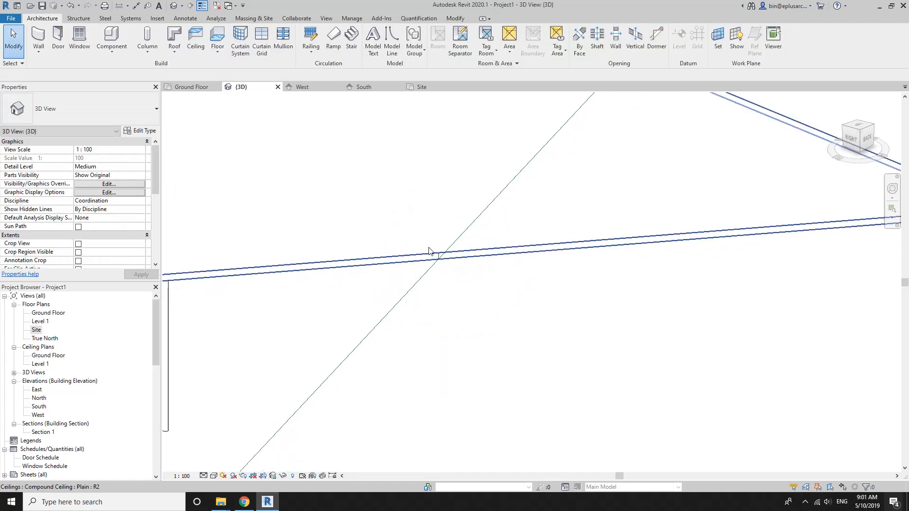
pyautogui.keyDown('shift'); pyautogui.moveTo(425, 256); pyautogui.dragTo(407, 265, button='middle'); pyautogui.keyUp('shift')
pyautogui.click(718, 43)
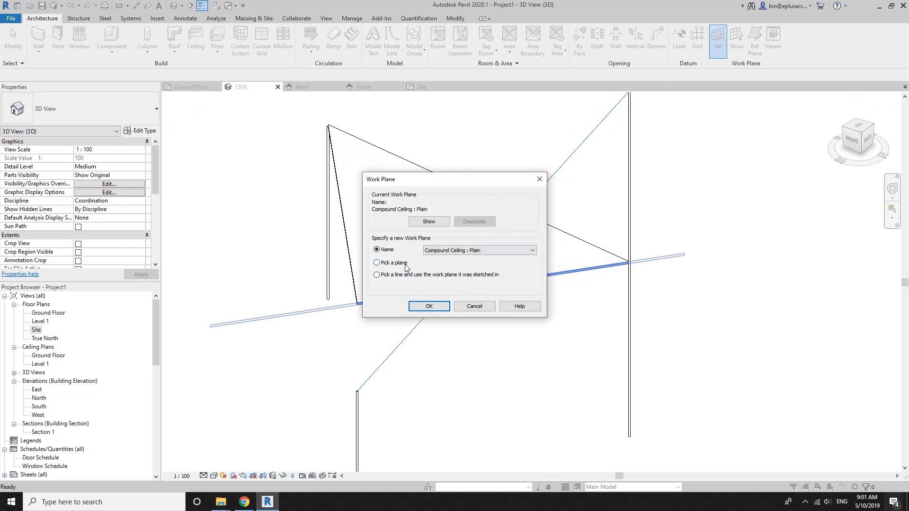
pyautogui.click(429, 305)
pyautogui.click(423, 270)
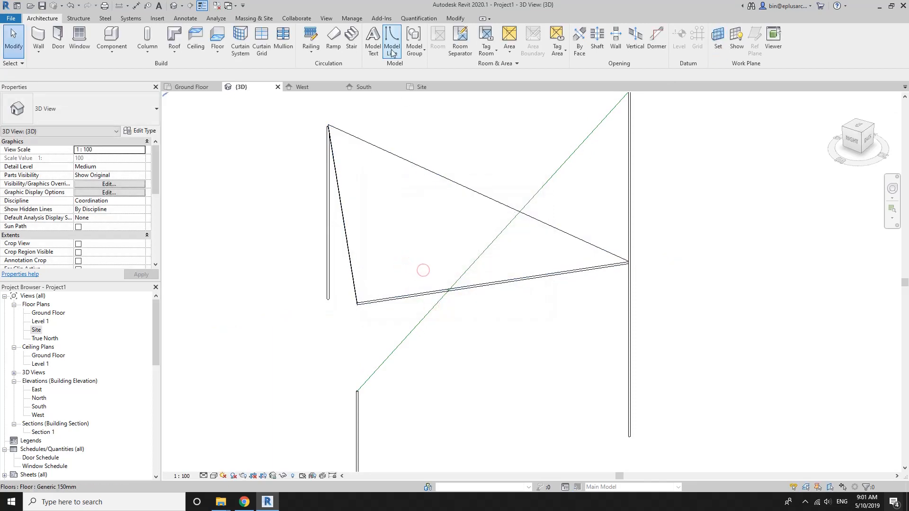
# Step: Draw a model line about 8938 mm long from the ceiling's corner at the middle-height column to just past the short vertical line's top
pyautogui.click(328, 125)
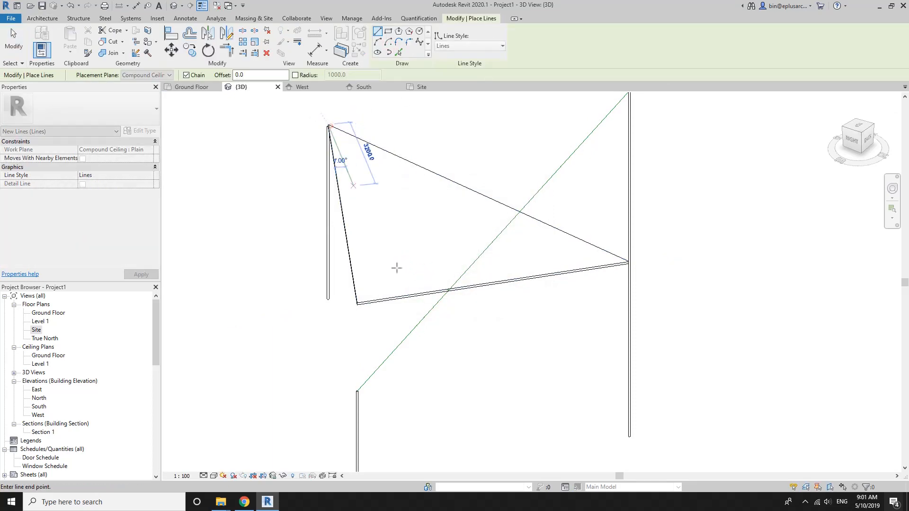
pyautogui.scroll(5, 477, 270)
pyautogui.scroll(1, 531, 250)
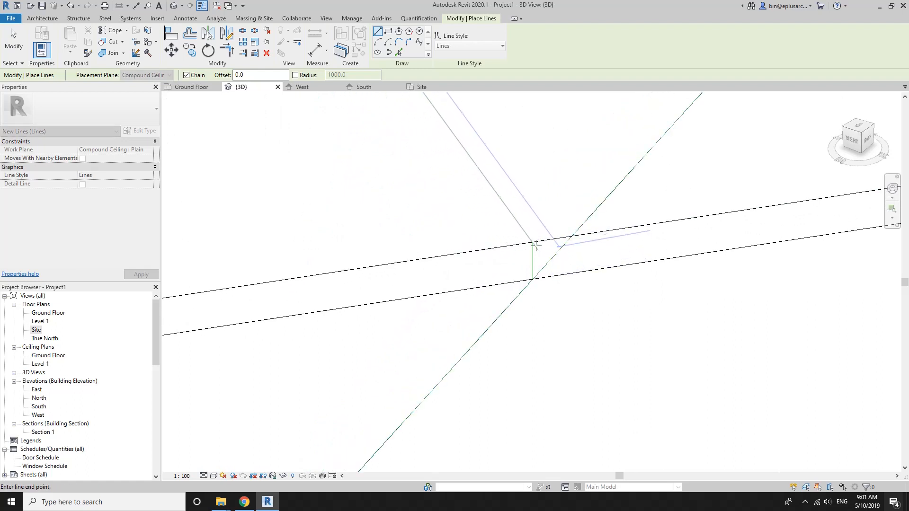
pyautogui.scroll(3, 538, 251)
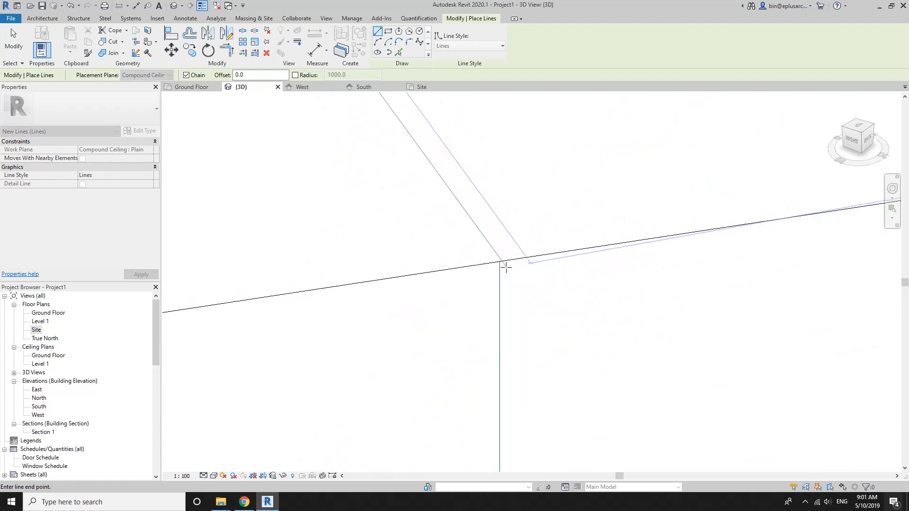
pyautogui.scroll(3, 506, 267)
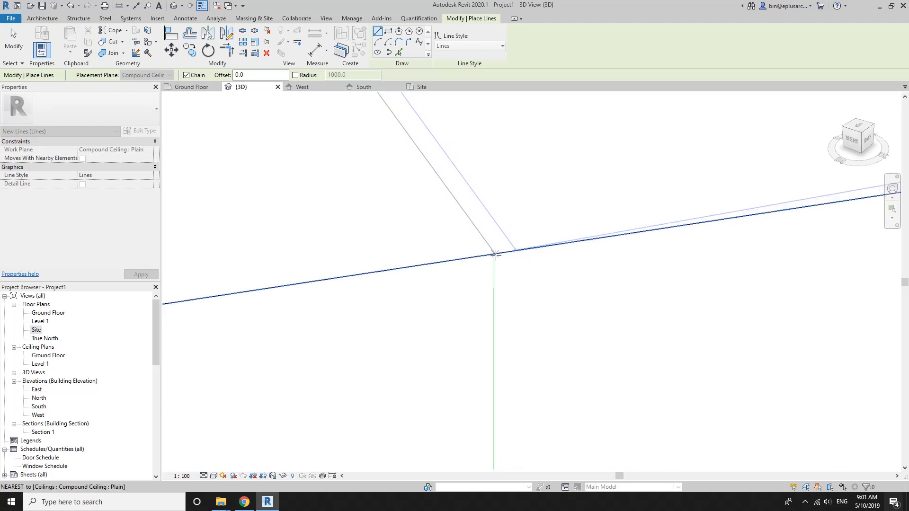
pyautogui.click(495, 255)
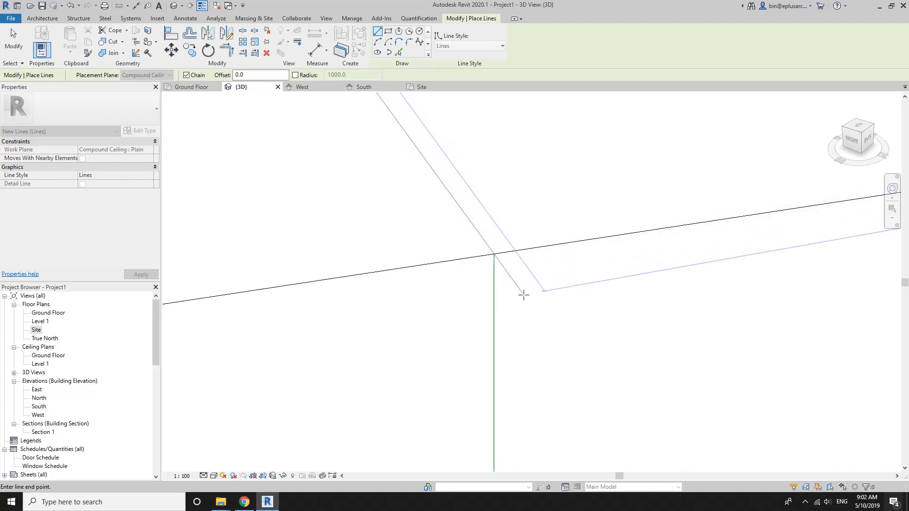
pyautogui.click(520, 292)
pyautogui.press('Escape')
pyautogui.press('Escape')
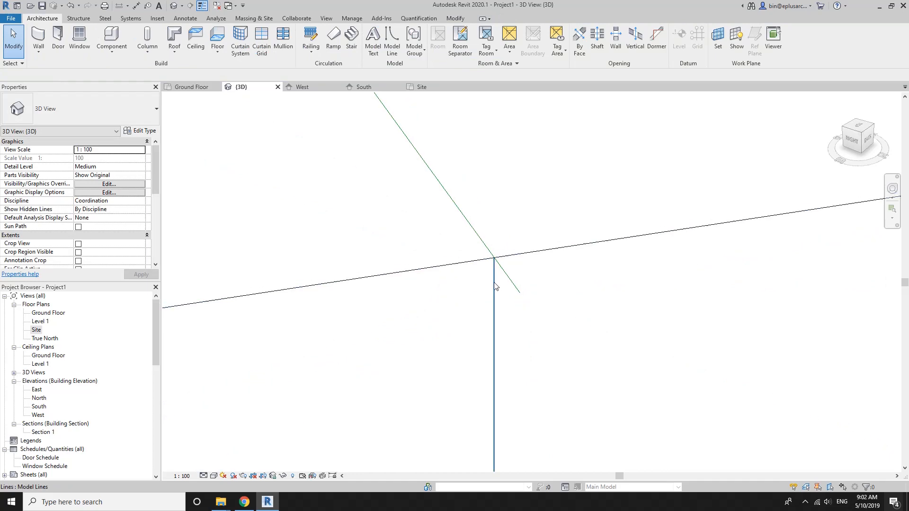
pyautogui.scroll(-5, 495, 287)
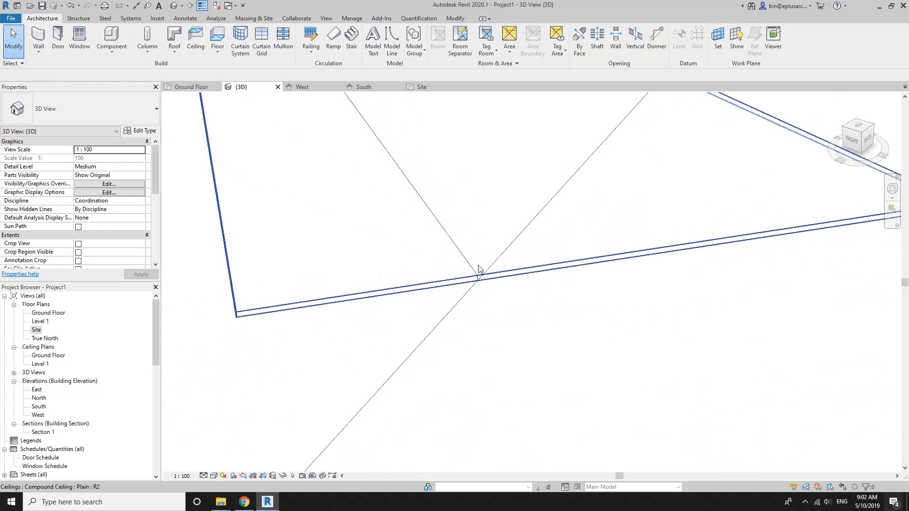
pyautogui.scroll(-3, 478, 269)
pyautogui.keyDown('shift'); pyautogui.moveTo(479, 269); pyautogui.dragTo(506, 259, button='middle'); pyautogui.keyUp('shift')
pyautogui.click(461, 248)
pyautogui.press('Escape')
pyautogui.click(494, 237)
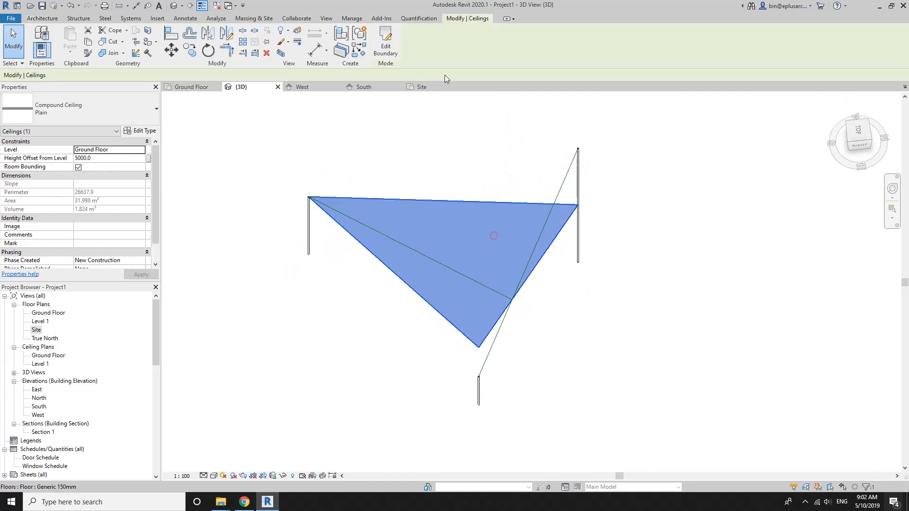
pyautogui.click(385, 49)
pyautogui.keyDown('shift'); pyautogui.moveTo(559, 269); pyautogui.dragTo(529, 312, button='middle'); pyautogui.keyUp('shift')
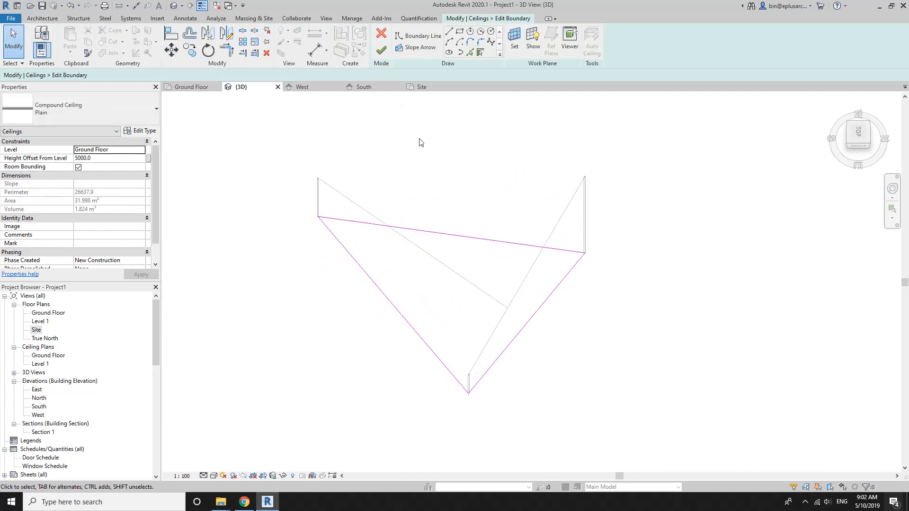
pyautogui.click(423, 47)
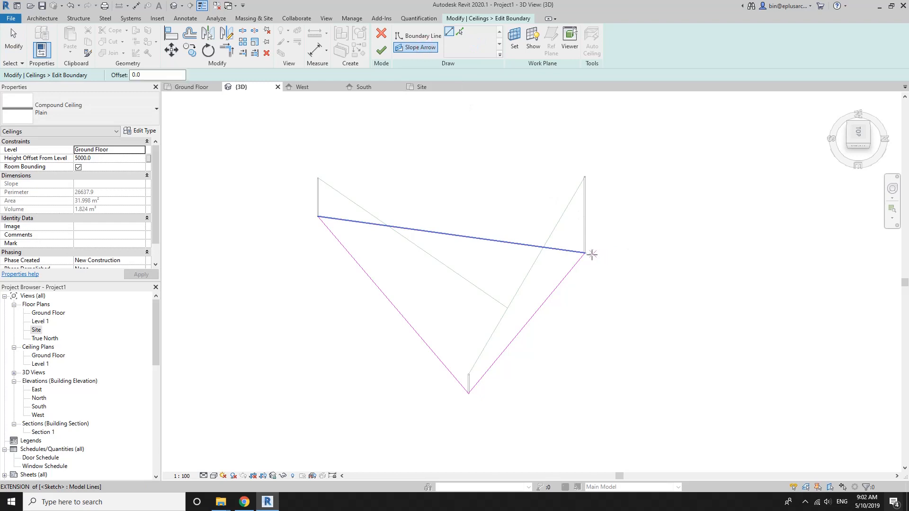
pyautogui.click(586, 253)
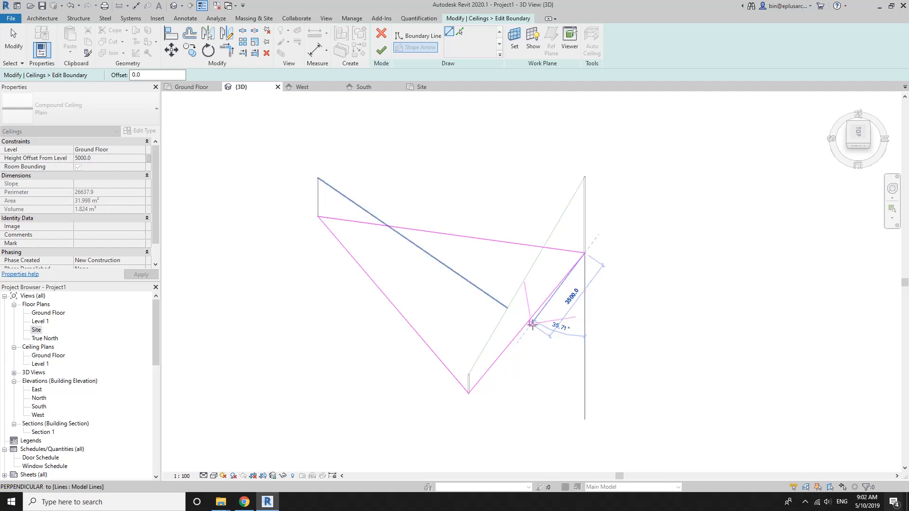
pyautogui.scroll(2, 542, 327)
pyautogui.press('Escape')
pyautogui.press('Escape')
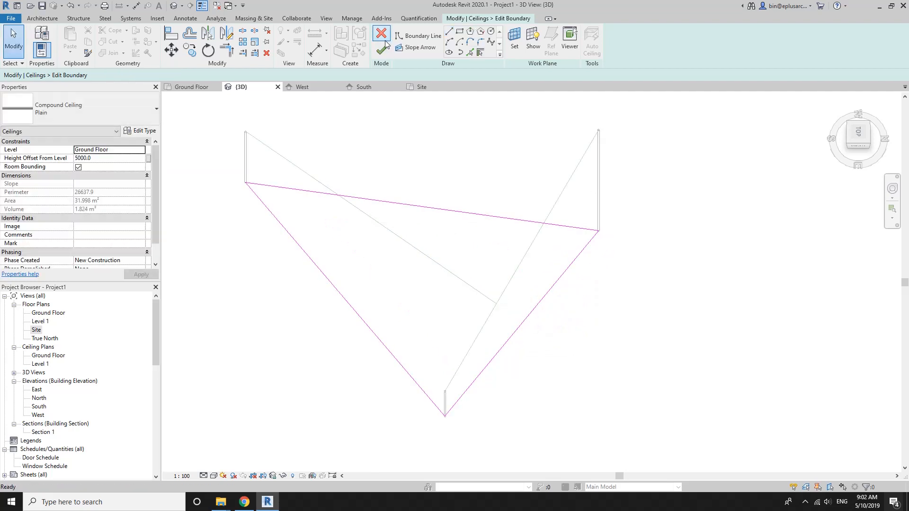
pyautogui.click(382, 47)
pyautogui.press('Escape')
# Step: Extend the model line from the middle-height column past the opposite ceiling edge to a length of 12500 mm
pyautogui.click(472, 284)
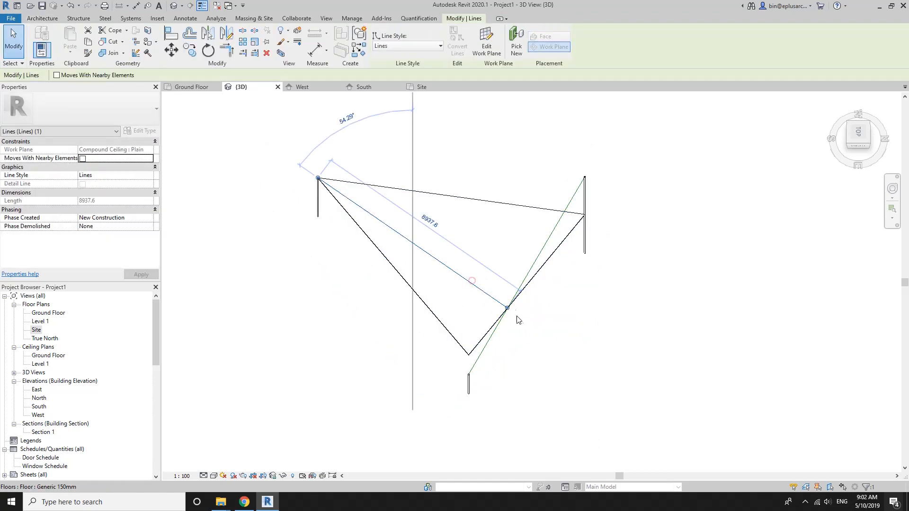
pyautogui.scroll(1, 514, 312)
pyautogui.moveTo(506, 308); pyautogui.dragTo(593, 368)
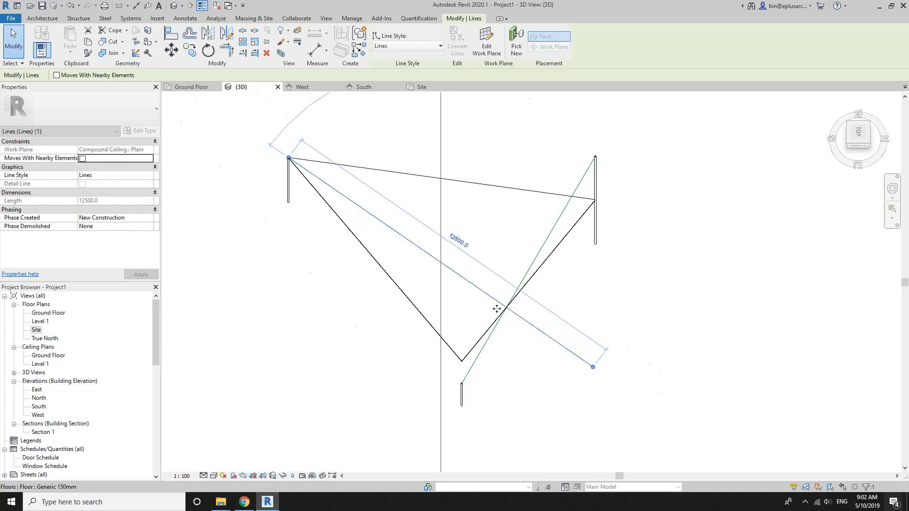
pyautogui.scroll(5, 496, 256)
pyautogui.press('Escape')
pyautogui.scroll(-5, 497, 305)
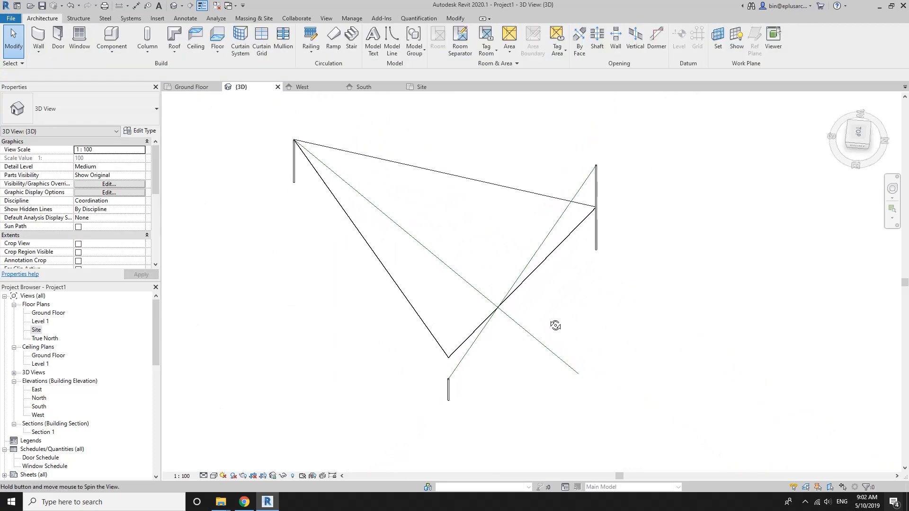
# Step: Edit the ceiling's boundary and add a slope arrow from the tallest column's corner, ending perpendicular on the extended model line
pyautogui.click(489, 243)
pyautogui.click(386, 42)
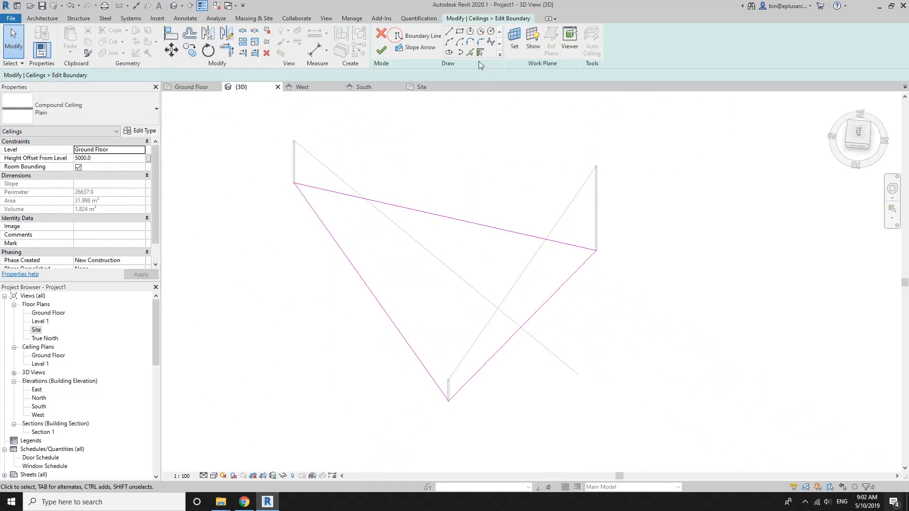
pyautogui.click(427, 51)
pyautogui.click(596, 250)
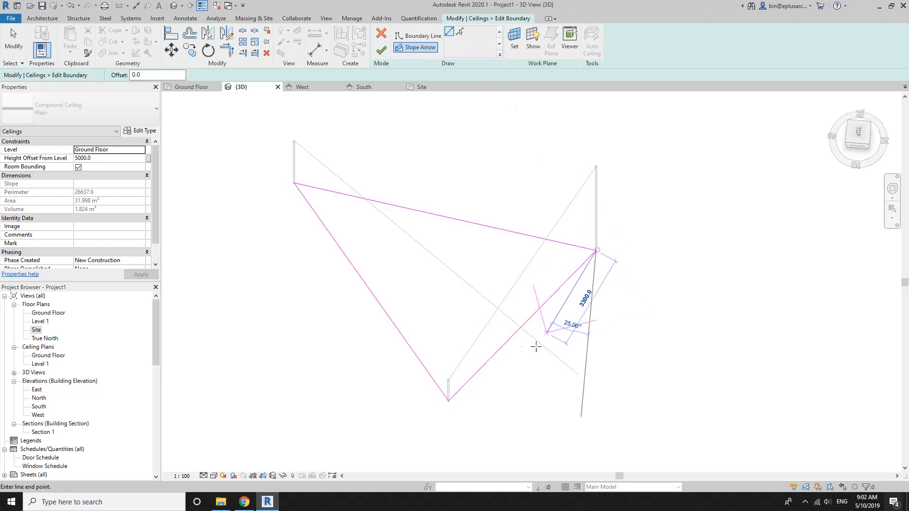
pyautogui.scroll(3, 538, 345)
pyautogui.moveTo(544, 326)
pyautogui.keyDown('shift'); pyautogui.mouseDown(button='middle')
pyautogui.moveTo(513, 414)
pyautogui.moveTo(487, 406)
pyautogui.moveTo(484, 366)
pyautogui.mouseUp(button='middle'); pyautogui.keyUp('shift')
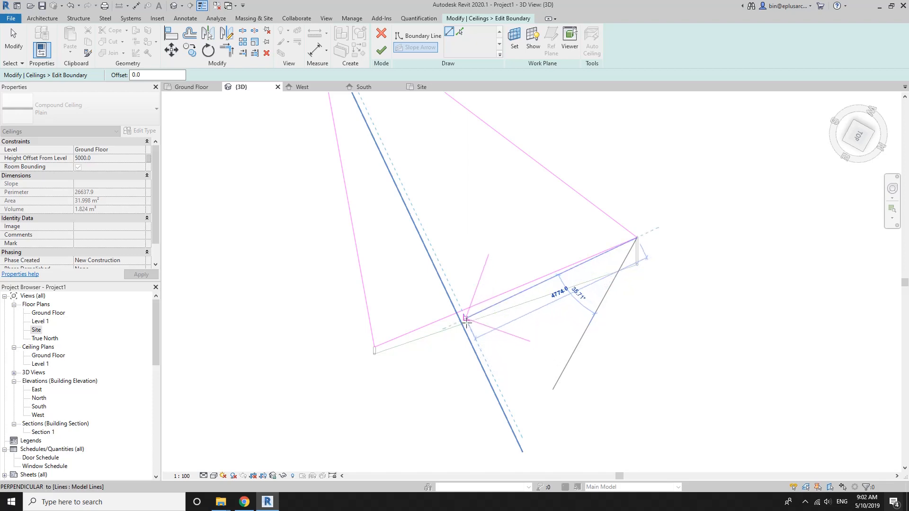
pyautogui.click(466, 320)
pyautogui.press('Escape')
pyautogui.press('Escape')
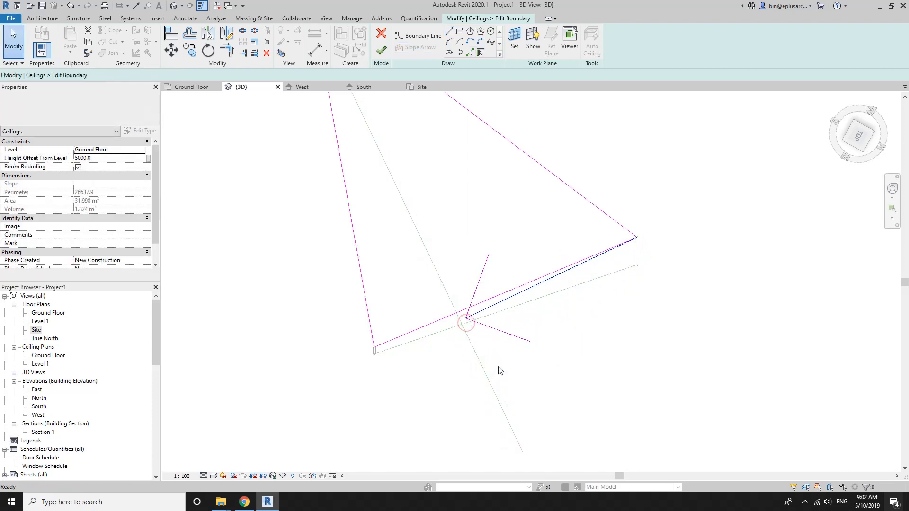
# Step: Set the slope arrow's Level at Tail to Ground Floor and Height Offset at Tail to 8000, and finish the ceiling sketch
pyautogui.keyDown('shift'); pyautogui.moveTo(497, 369); pyautogui.dragTo(497, 260, button='middle'); pyautogui.keyUp('shift')
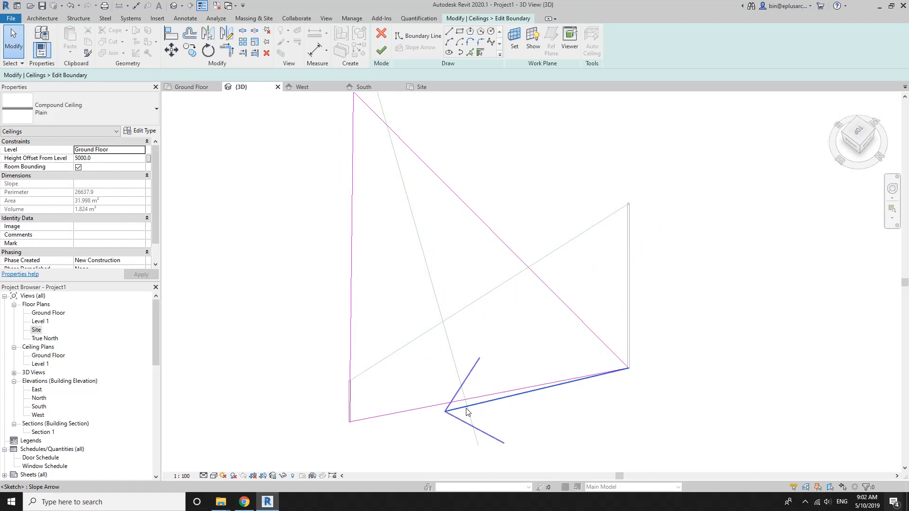
pyautogui.scroll(-1, 467, 410)
pyautogui.moveTo(466, 411); pyautogui.dragTo(529, 347, button='middle')
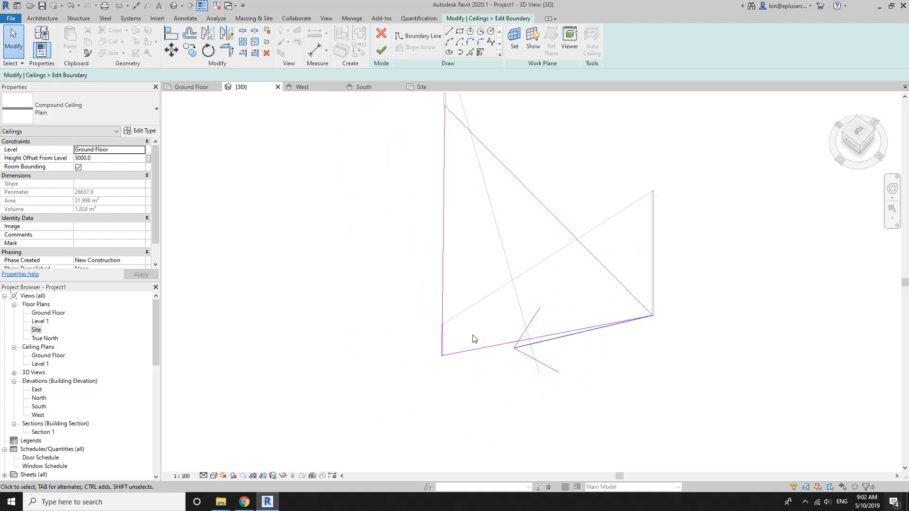
pyautogui.click(538, 346)
pyautogui.moveTo(365, 290)
pyautogui.keyDown('shift'); pyautogui.mouseDown(button='middle')
pyautogui.moveTo(450, 302)
pyautogui.moveTo(473, 219)
pyautogui.moveTo(507, 290)
pyautogui.mouseUp(button='middle'); pyautogui.keyUp('shift')
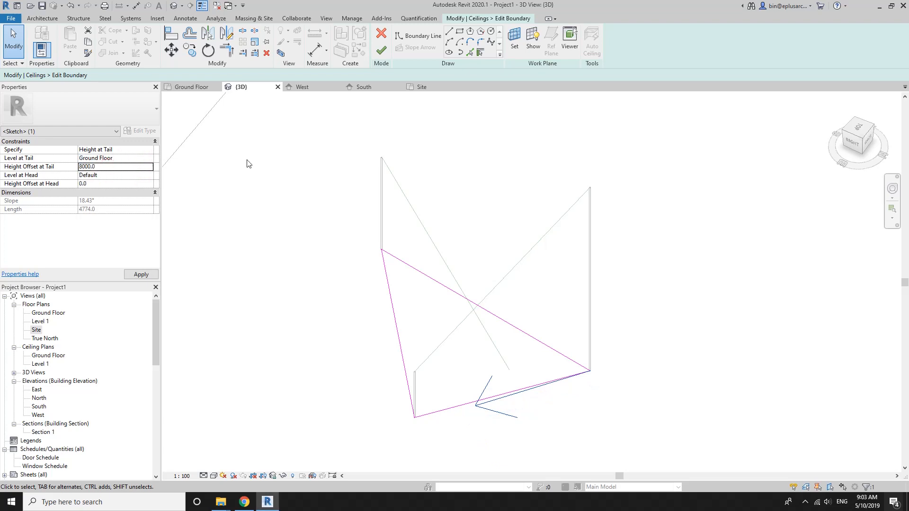
pyautogui.click(376, 55)
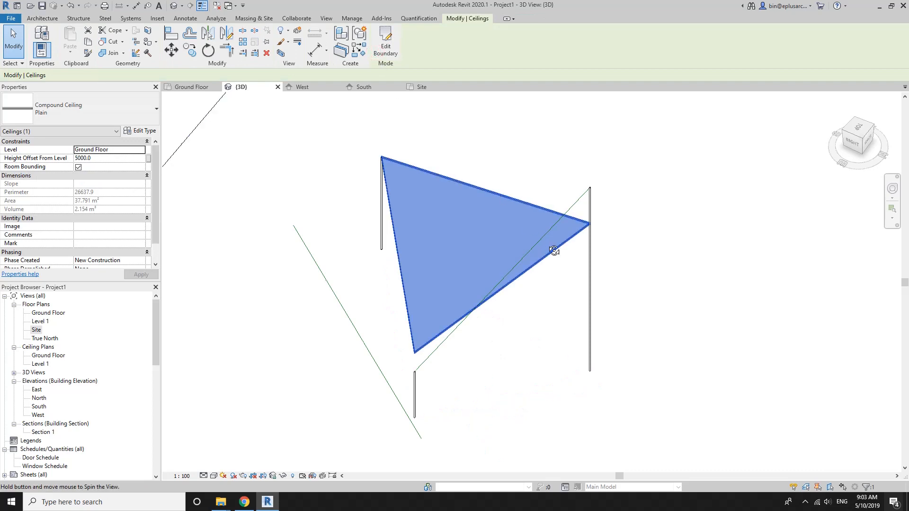
# Step: Check the top offset of the tallest column against the sloped ceiling's corner
pyautogui.keyDown('shift'); pyautogui.moveTo(552, 249); pyautogui.dragTo(598, 160, button='middle'); pyautogui.keyUp('shift')
pyautogui.press('Escape')
pyautogui.scroll(1, 596, 157)
pyautogui.click(584, 166)
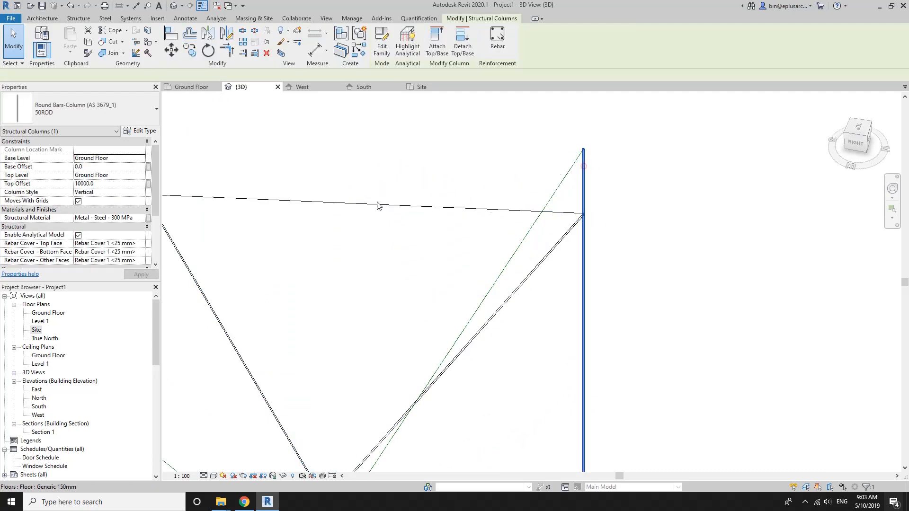
pyautogui.scroll(-2, 368, 271)
pyautogui.press('Escape')
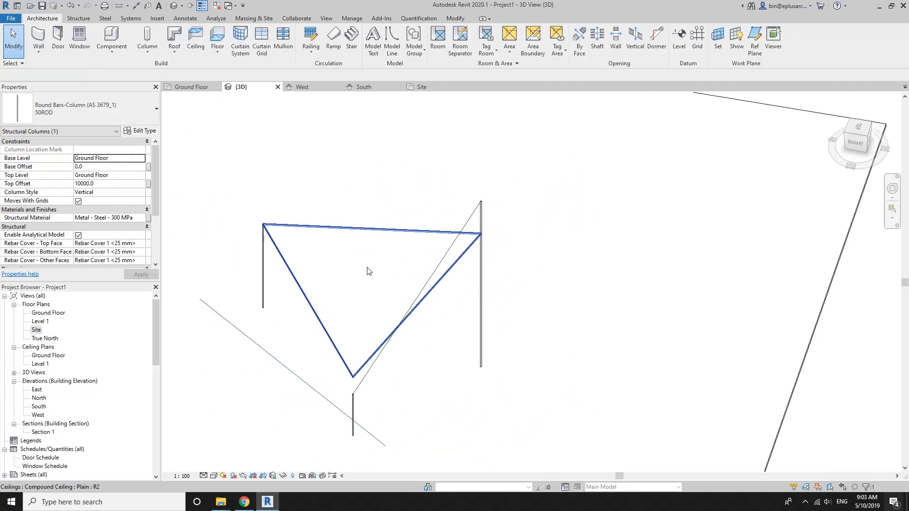
# Step: Reopen the ceiling's boundary sketch, set the slope arrow's Height Offset at Tail to 10000, and finish the sketch
pyautogui.click(367, 267)
pyautogui.click(386, 43)
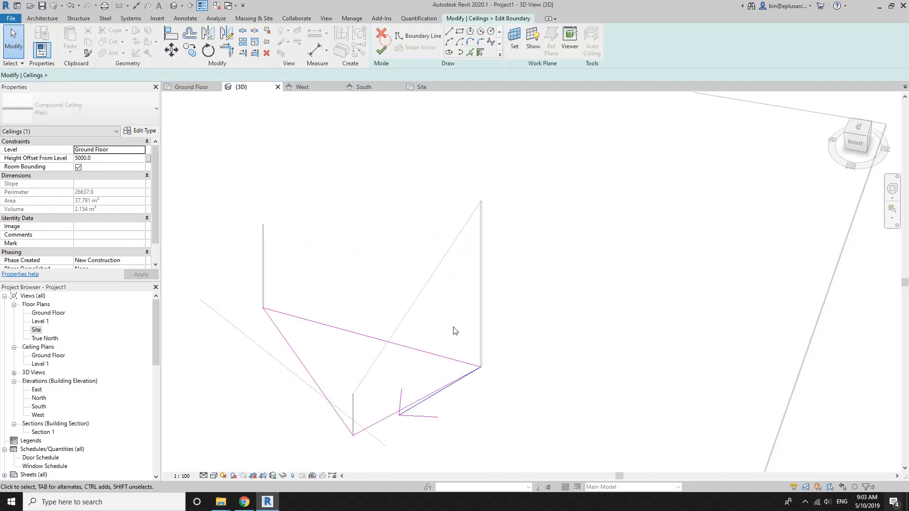
pyautogui.click(414, 417)
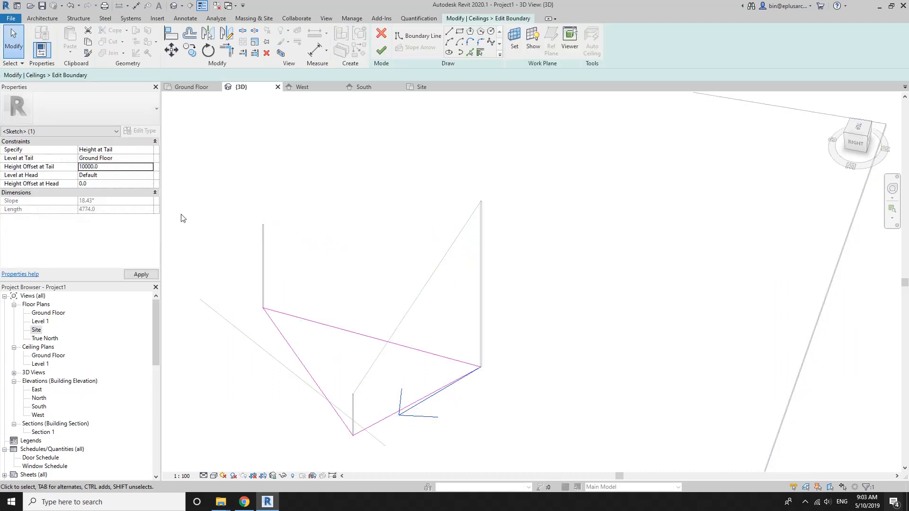
pyautogui.click(381, 49)
pyautogui.click(469, 294)
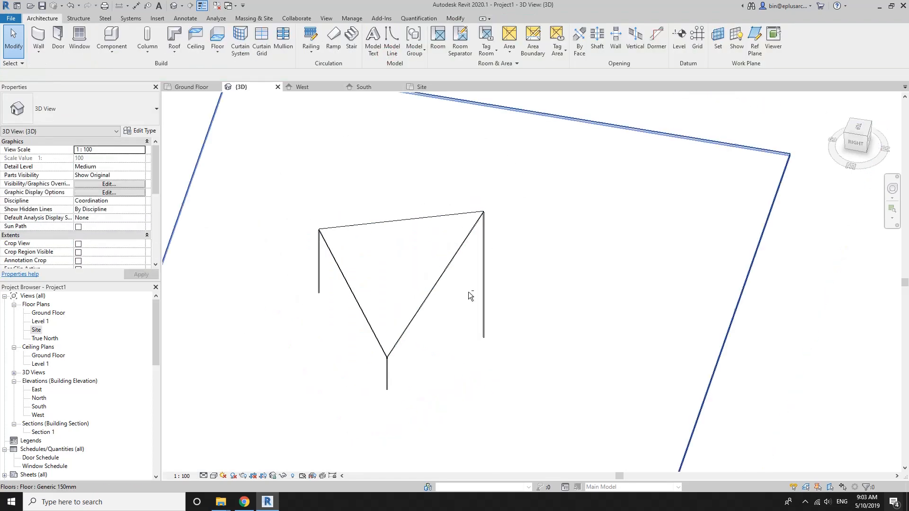